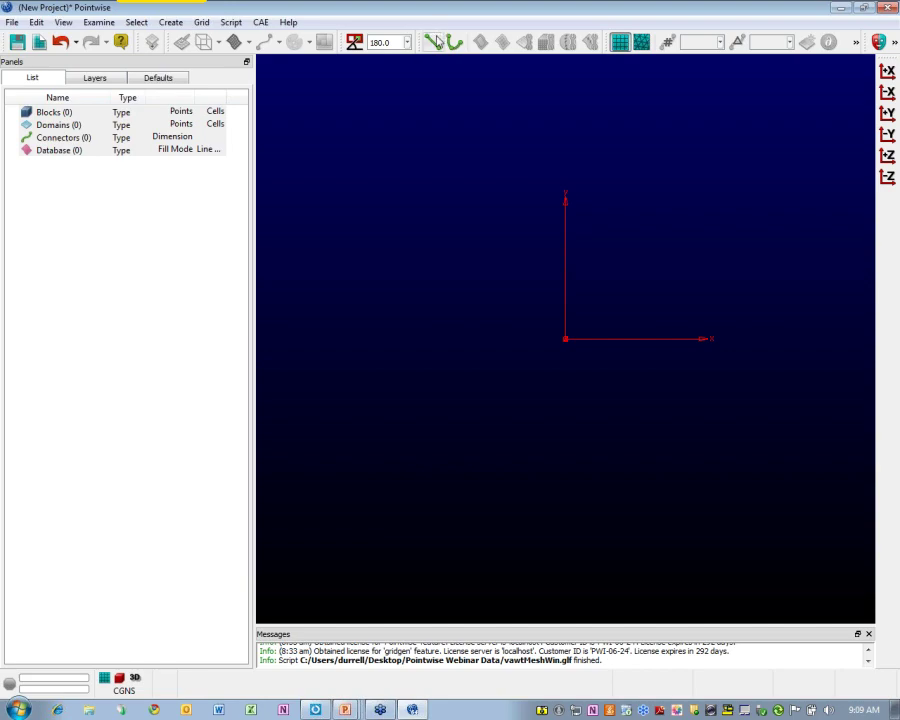
Step: Re-execute the vawtMeshWin.glf script and create the airfoil geometry with NACA 0015 section, solidity 1.5 and 3 blades
{"action": "left_click", "coordinate": [231, 22]}
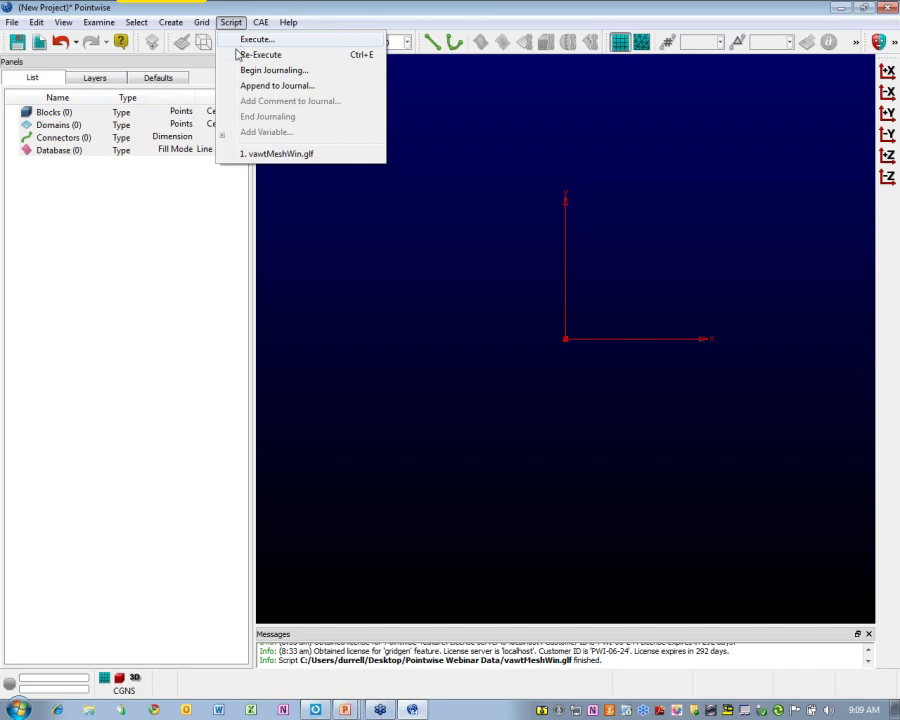
{"action": "left_click", "coordinate": [242, 55]}
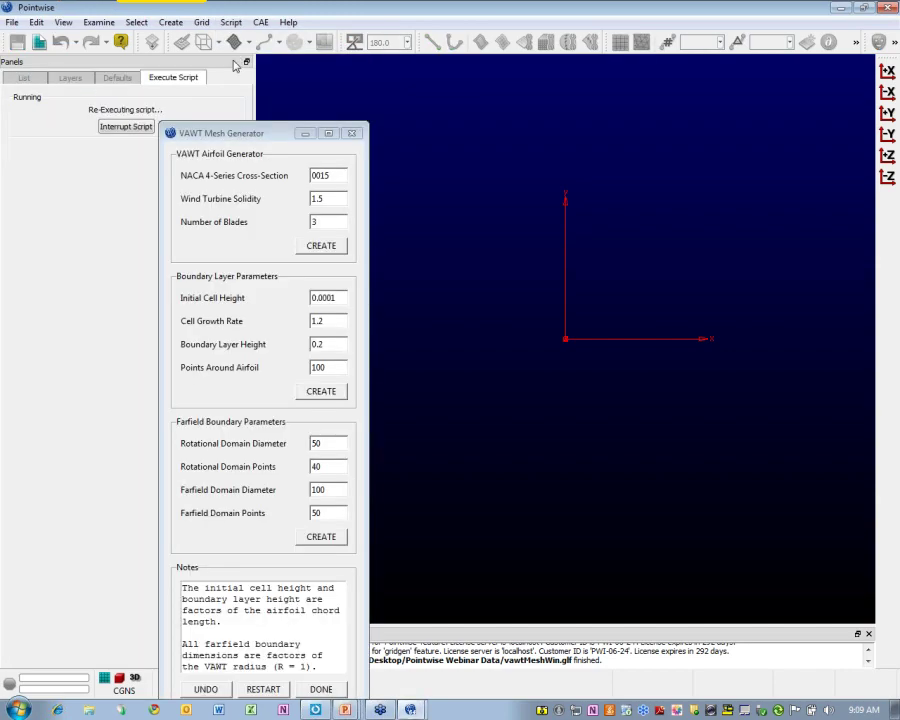
{"action": "left_click_drag", "start_coordinate": [240, 140], "coordinate": [145, 66]}
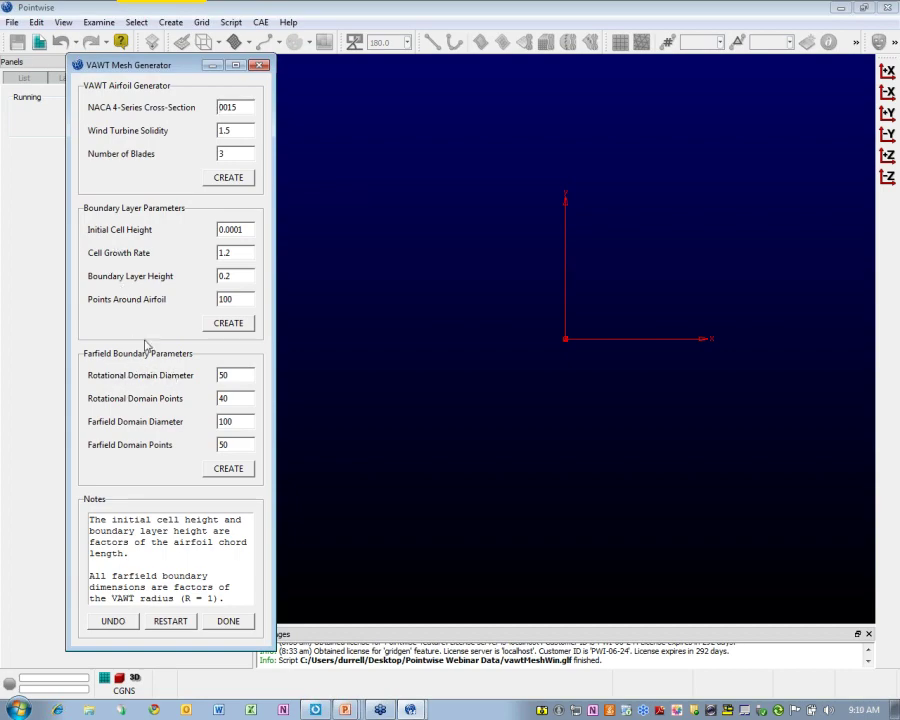
{"action": "left_click", "coordinate": [222, 180]}
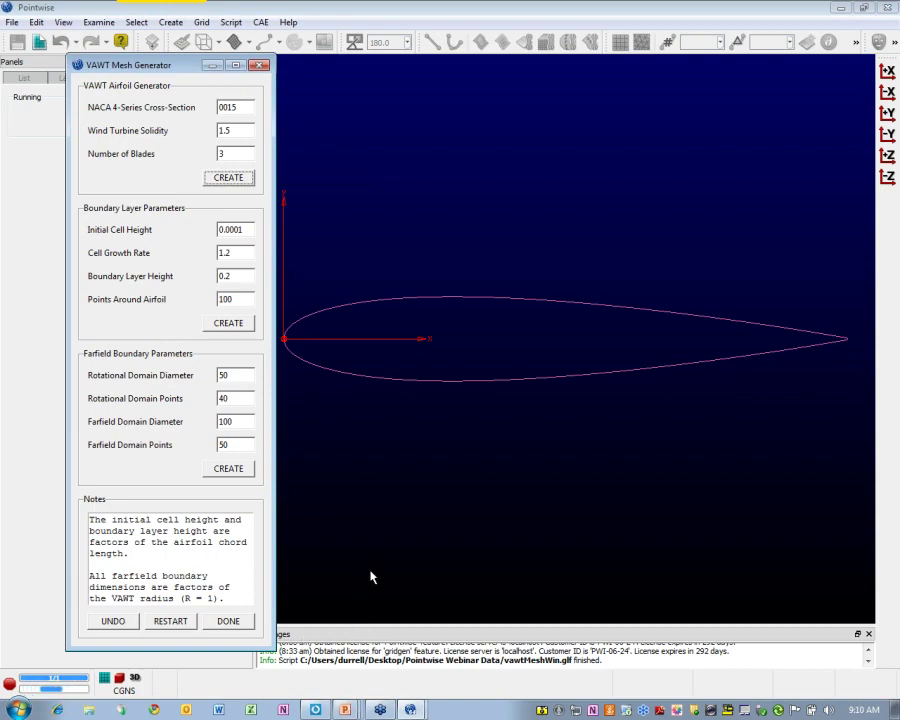
Step: Open the vawtMeshWin.glf script from the desktop's Pointwise Webinar Data folder in Notepad
{"action": "key", "text": "alt+Tab"}
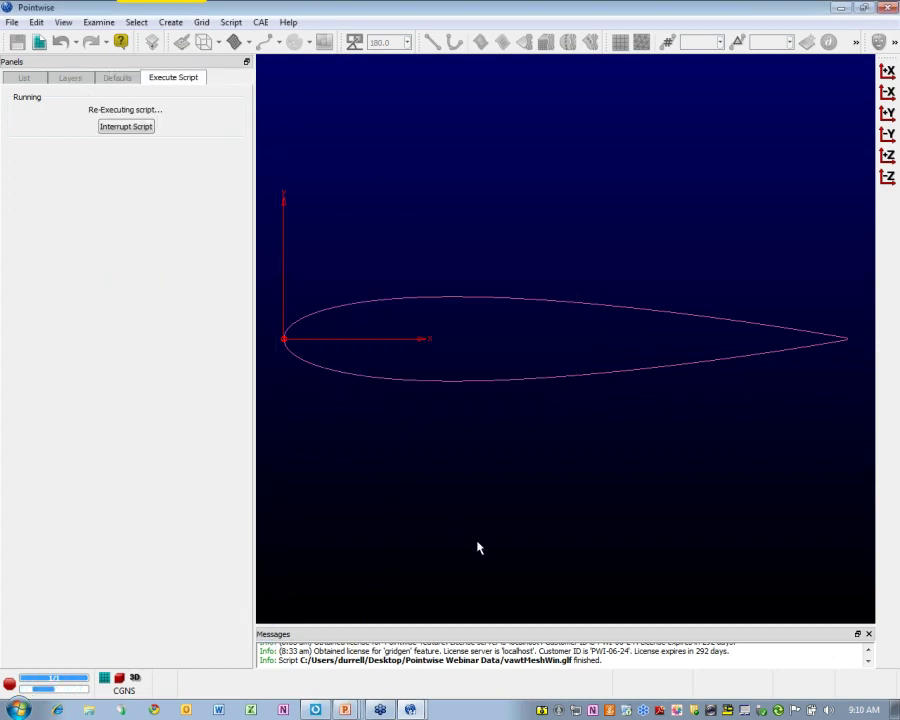
{"action": "key", "text": "super+e"}
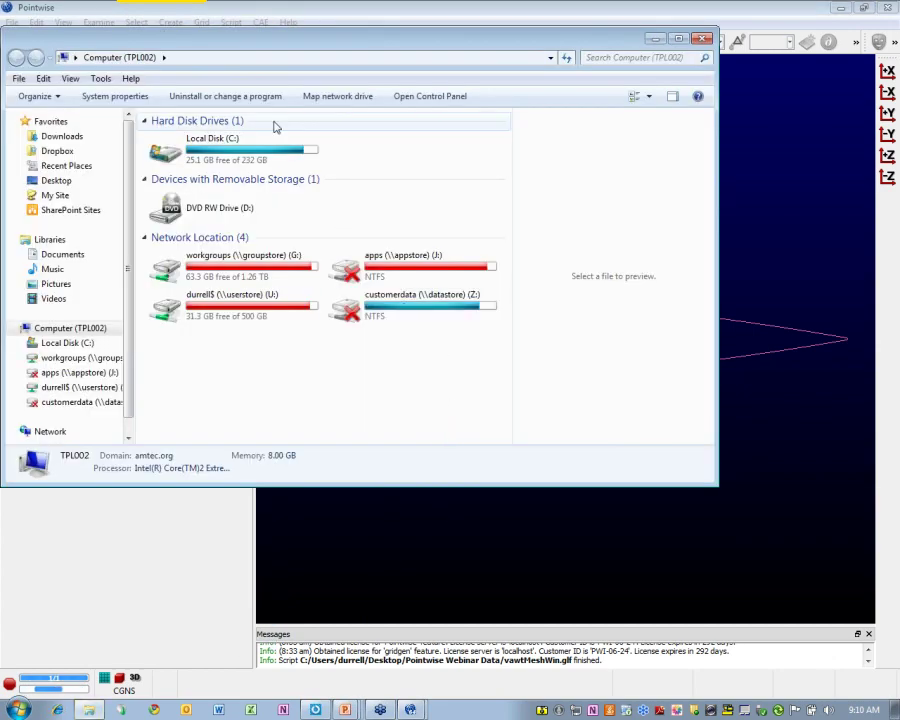
{"action": "left_click", "coordinate": [70, 180]}
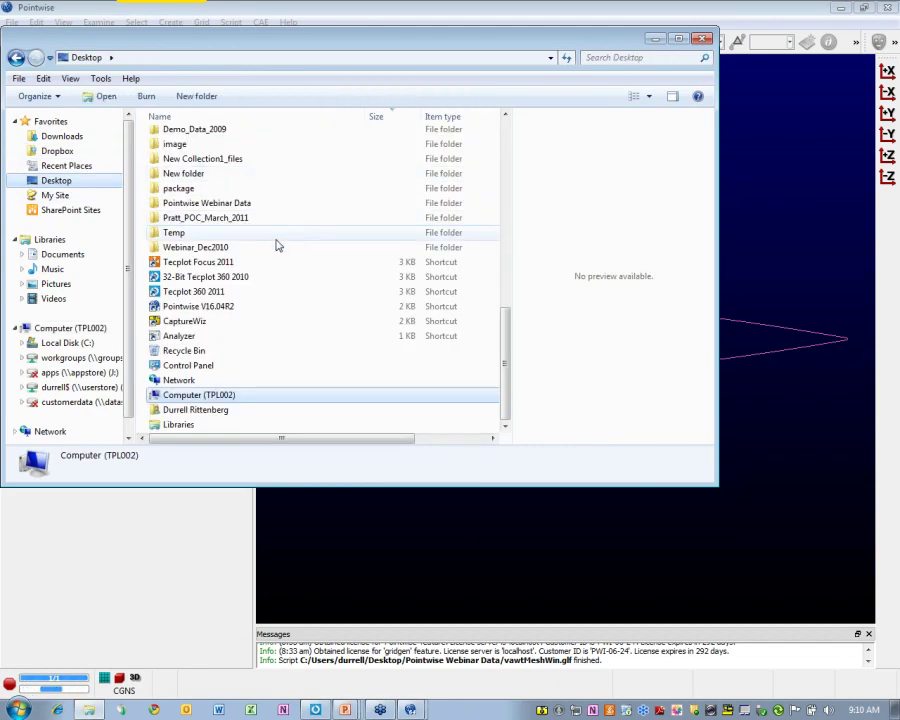
{"action": "double_click", "coordinate": [250, 204]}
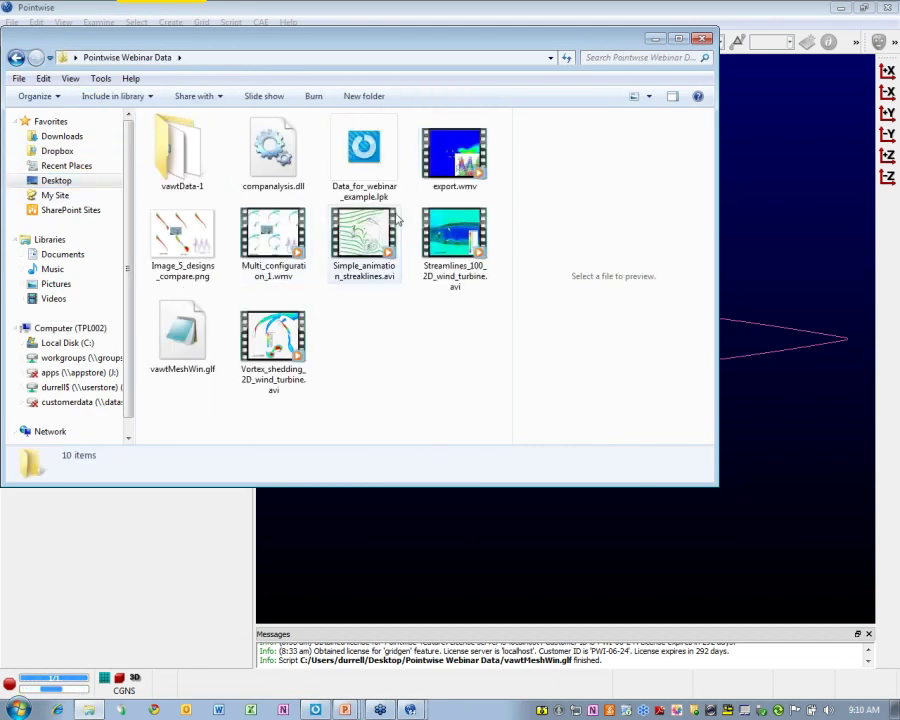
{"action": "right_click", "coordinate": [289, 157]}
{"action": "right_click", "coordinate": [185, 330]}
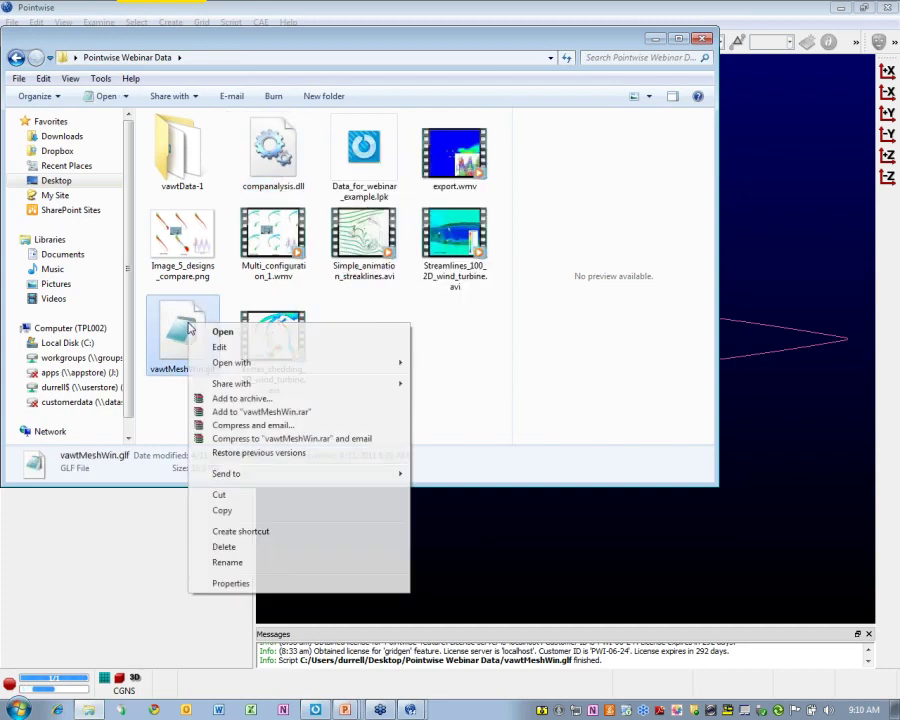
{"action": "left_click", "coordinate": [219, 346]}
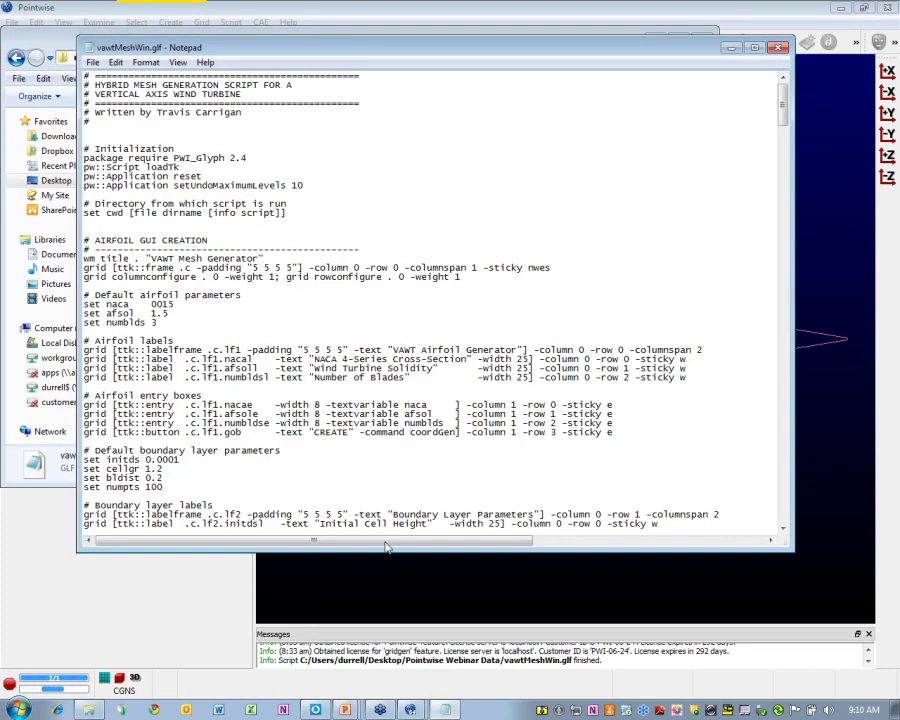
Step: Read through the script from the default mesh parameters to the airfoil coordinate calculations
{"action": "scroll", "coordinate": [264, 414], "scroll_direction": "down", "scroll_amount": 6}
{"action": "scroll", "coordinate": [264, 414], "scroll_direction": "down", "scroll_amount": 4}
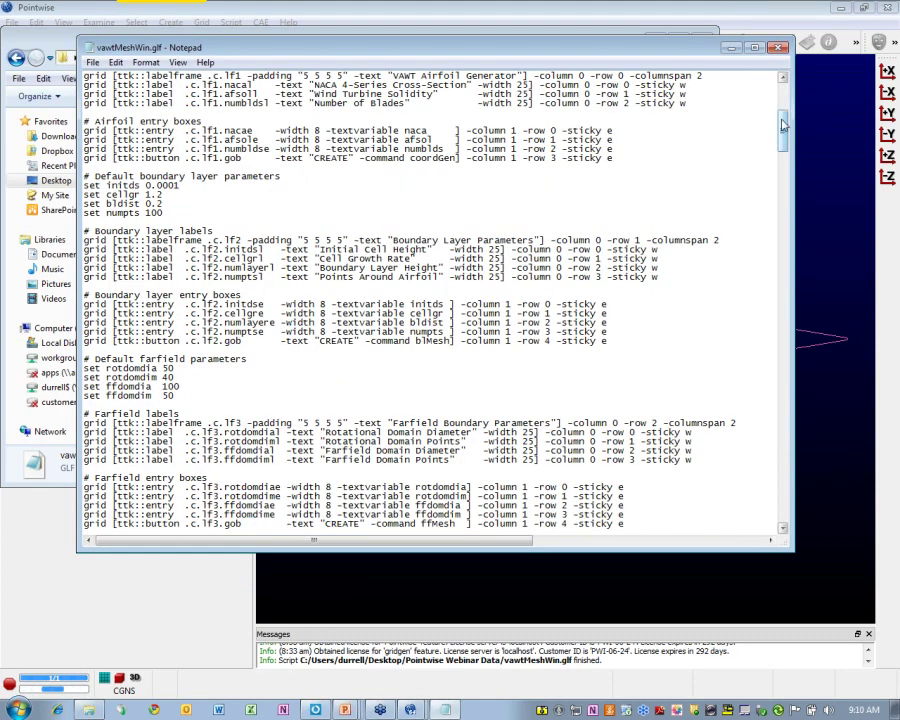
{"action": "left_click_drag", "start_coordinate": [783, 130], "coordinate": [766, 217]}
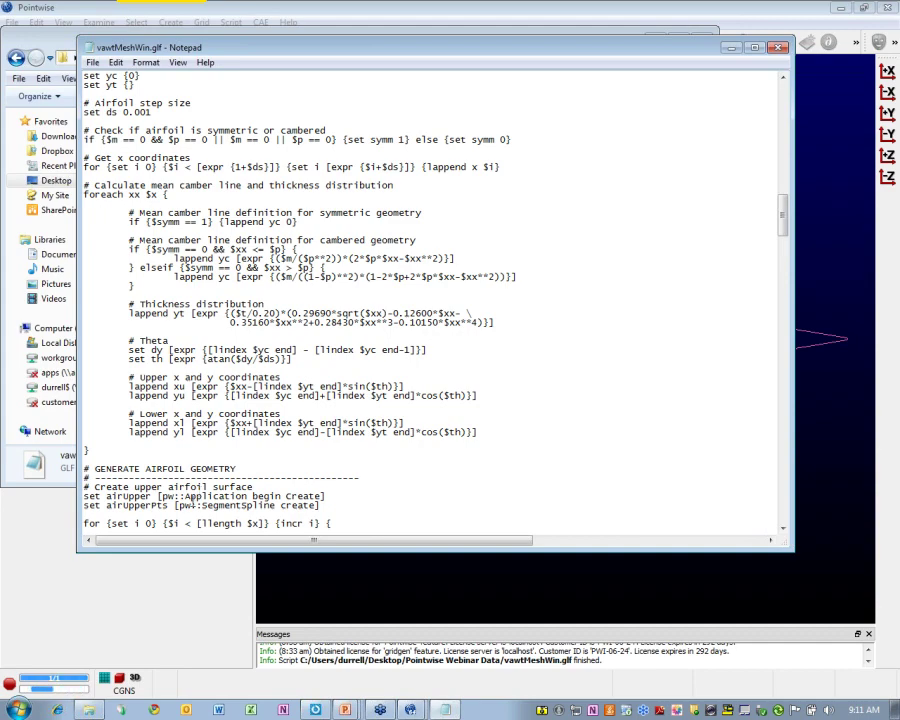
Step: Switch back to the VAWT Mesh Generator in Pointwise, reset the generated airfoil geometry and end the script
{"action": "left_click", "coordinate": [200, 577]}
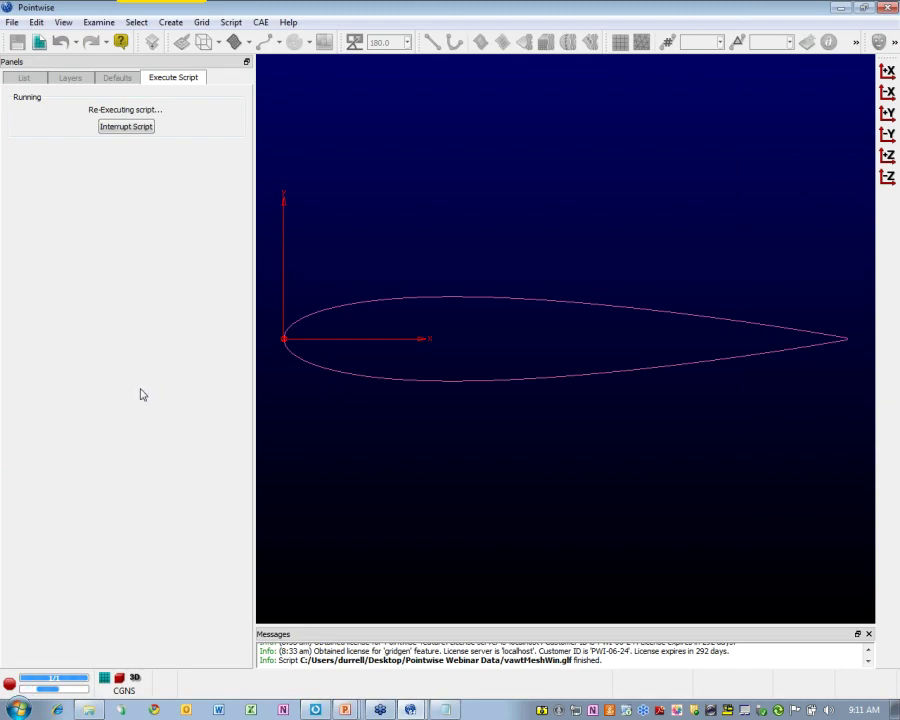
{"action": "mouse_move", "coordinate": [410, 711]}
{"action": "left_click", "coordinate": [402, 680]}
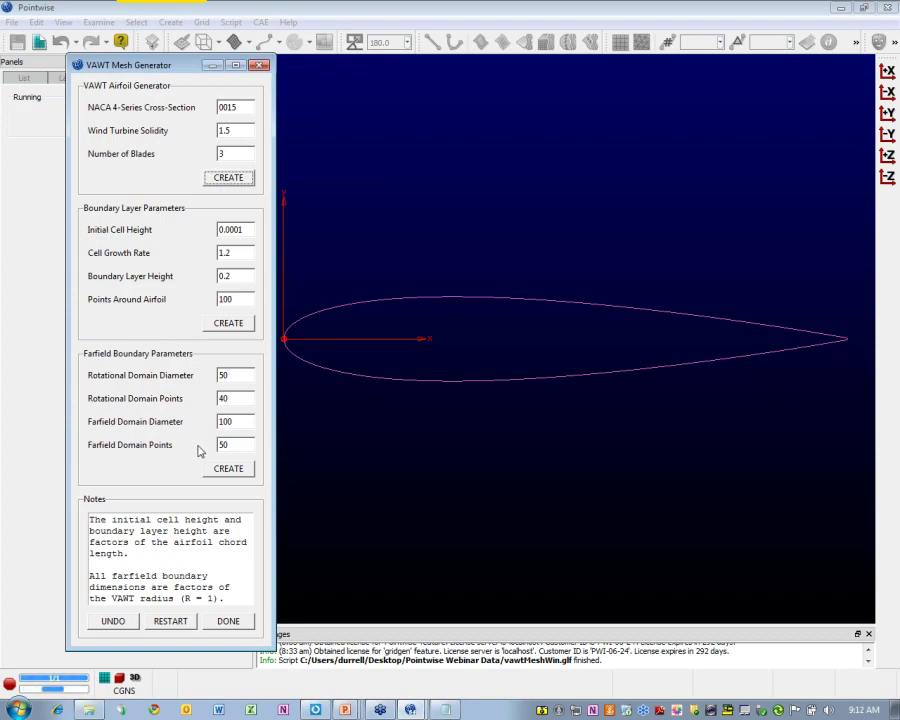
{"action": "left_click", "coordinate": [180, 622]}
{"action": "left_click", "coordinate": [227, 621]}
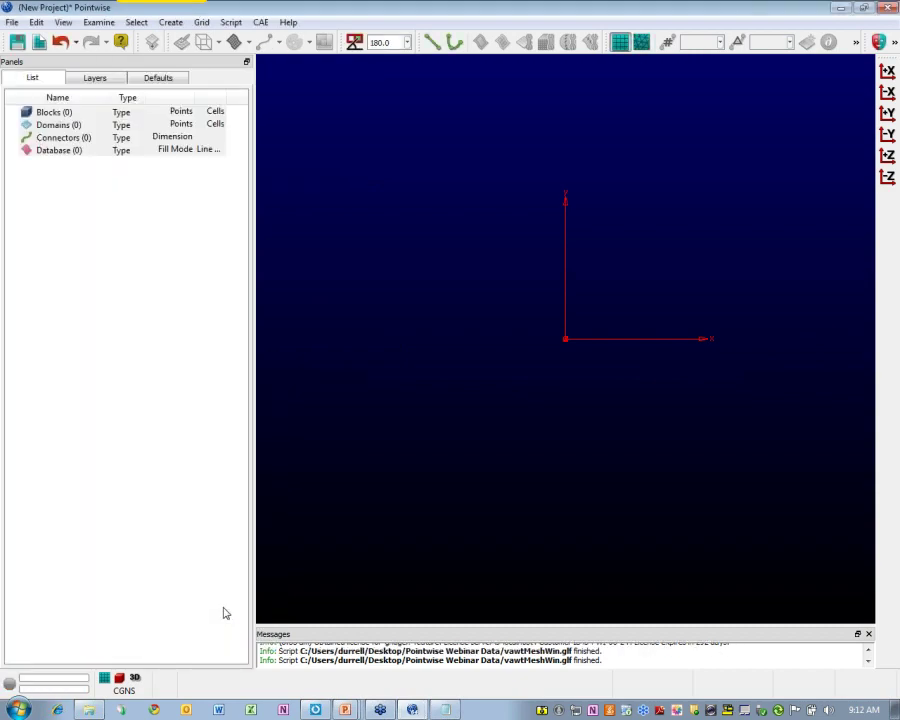
{"action": "left_click", "coordinate": [170, 23]}
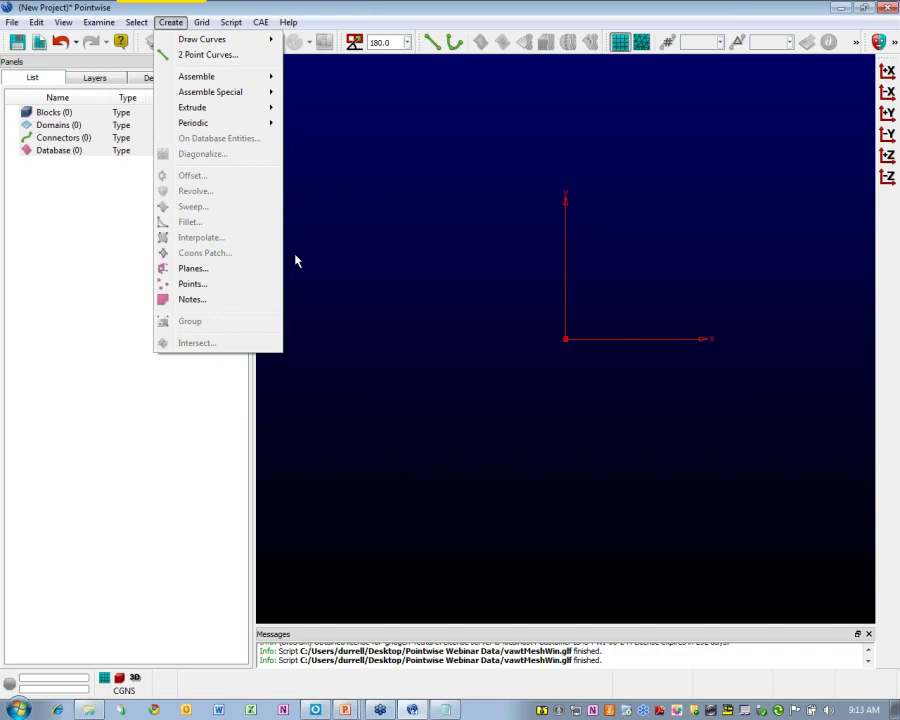
{"action": "left_click", "coordinate": [295, 261]}
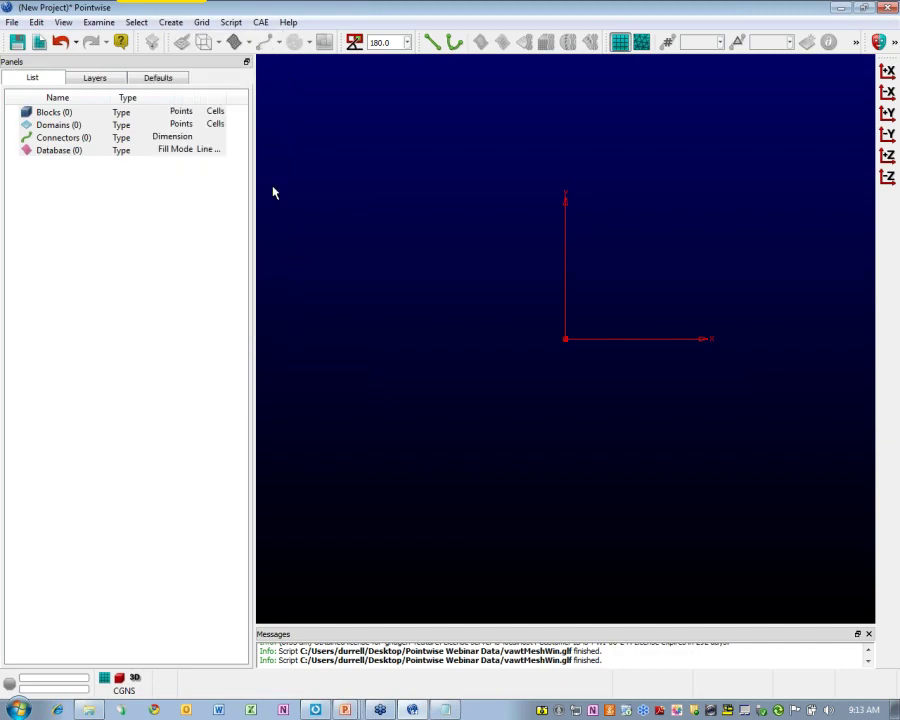
Step: Re-execute the mesh script and generate the three NACA 0015 blades with their boundary layer mesh at 0.0001 initial cell height
{"action": "left_click", "coordinate": [233, 23]}
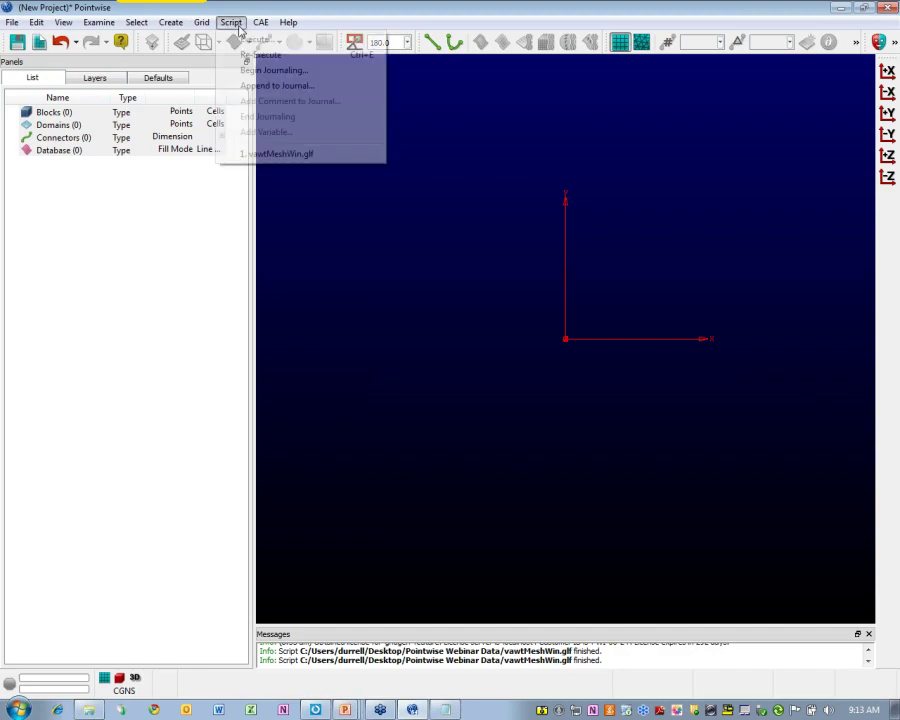
{"action": "left_click", "coordinate": [244, 56]}
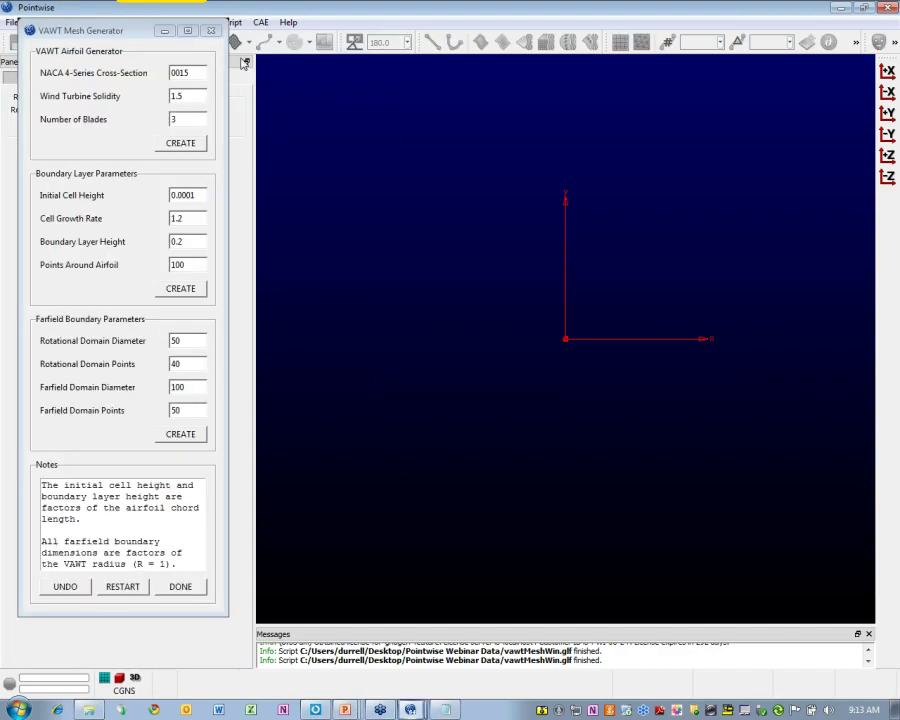
{"action": "left_click", "coordinate": [180, 143]}
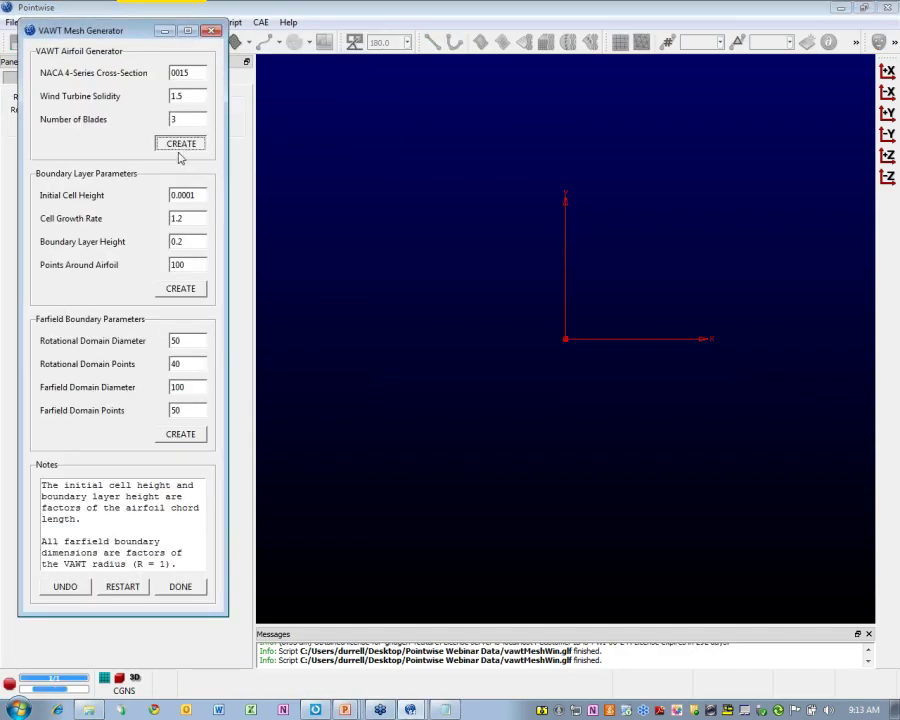
{"action": "left_click", "coordinate": [180, 288]}
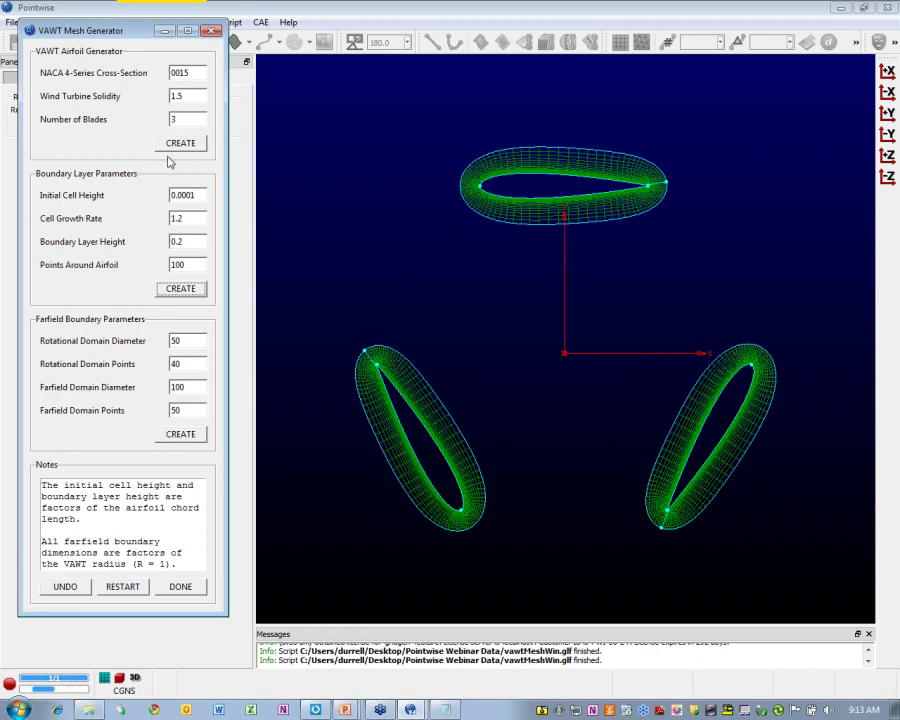
Step: Generate the farfield mesh with rotational diameter 50 and farfield diameter 100, and finish the mesh generator
{"action": "left_click", "coordinate": [171, 196]}
{"action": "left_click", "coordinate": [178, 438]}
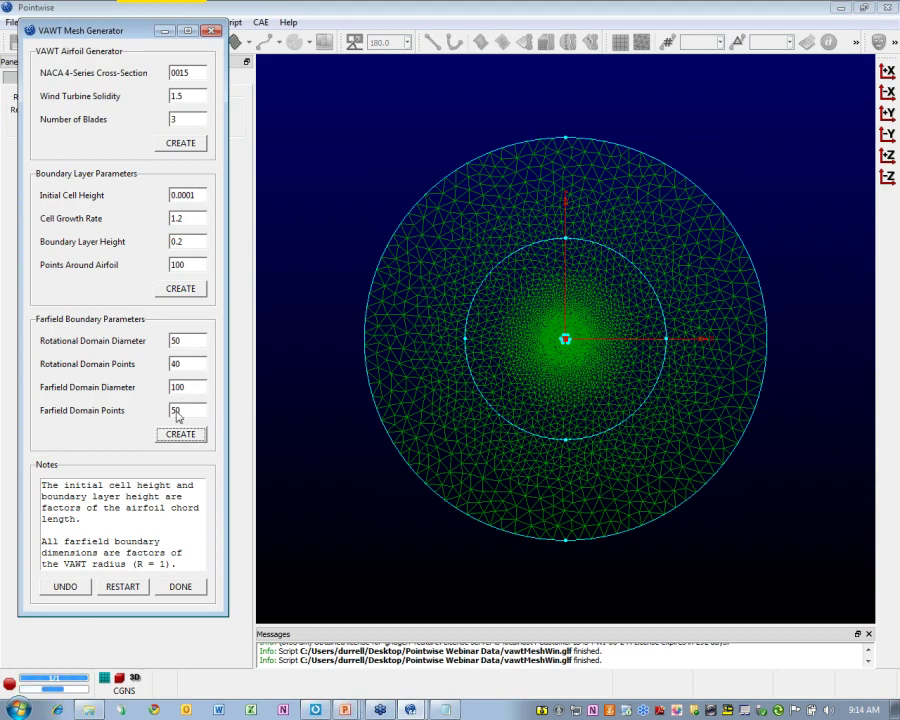
{"action": "left_click", "coordinate": [180, 587]}
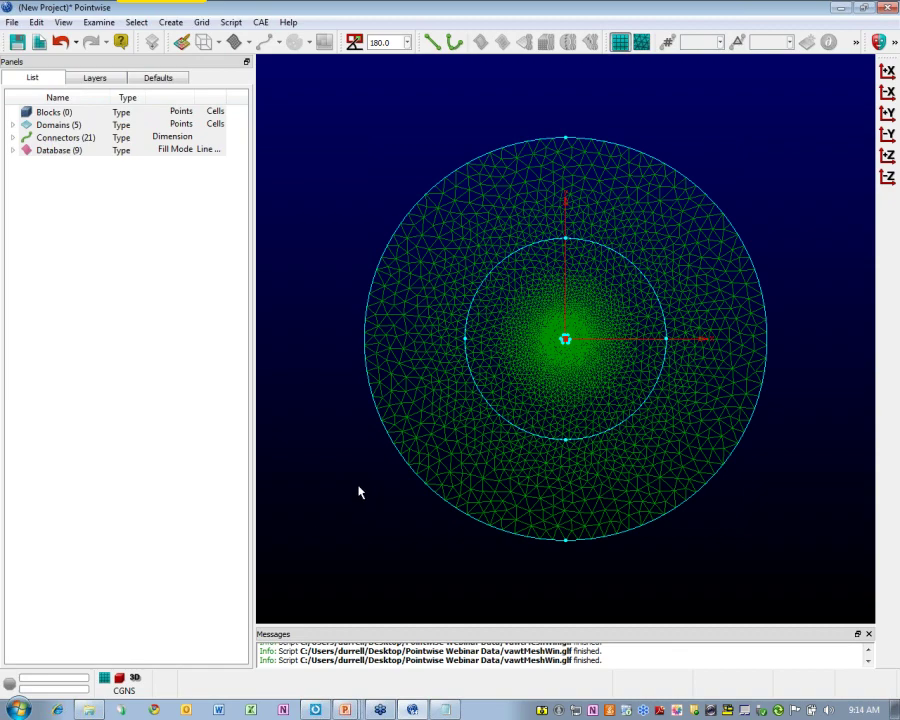
Step: Examine the mesh around the three blades at the centre of the rotational domain up close
{"action": "key", "text": "alt+e"}
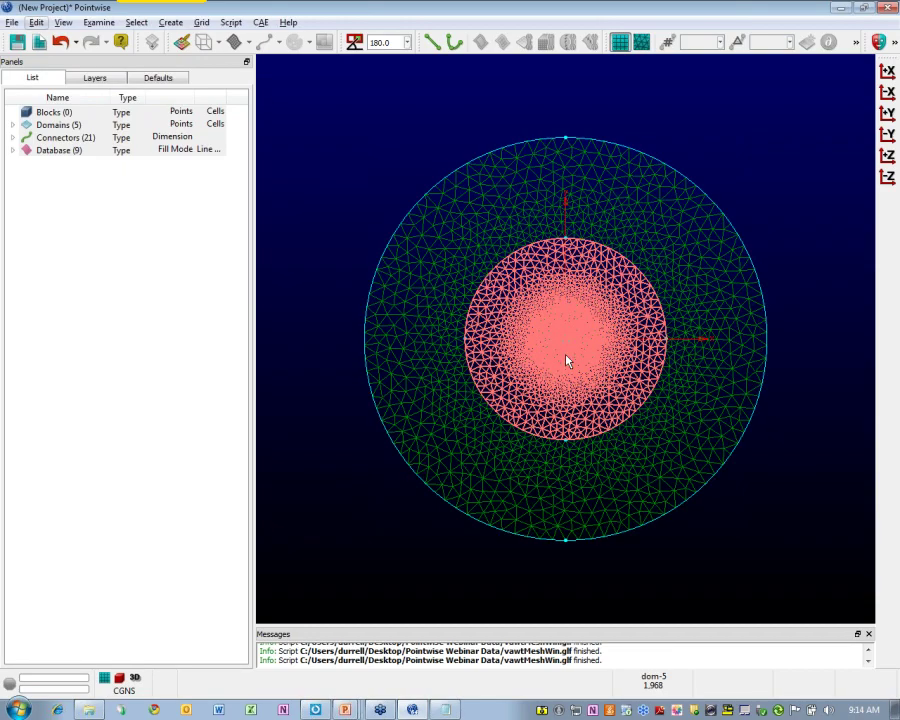
{"action": "scroll", "coordinate": [566, 355], "scroll_direction": "up", "scroll_amount": 5}
{"action": "scroll", "coordinate": [566, 342], "scroll_direction": "up", "scroll_amount": 6}
{"action": "scroll", "coordinate": [566, 342], "scroll_direction": "up", "scroll_amount": 5}
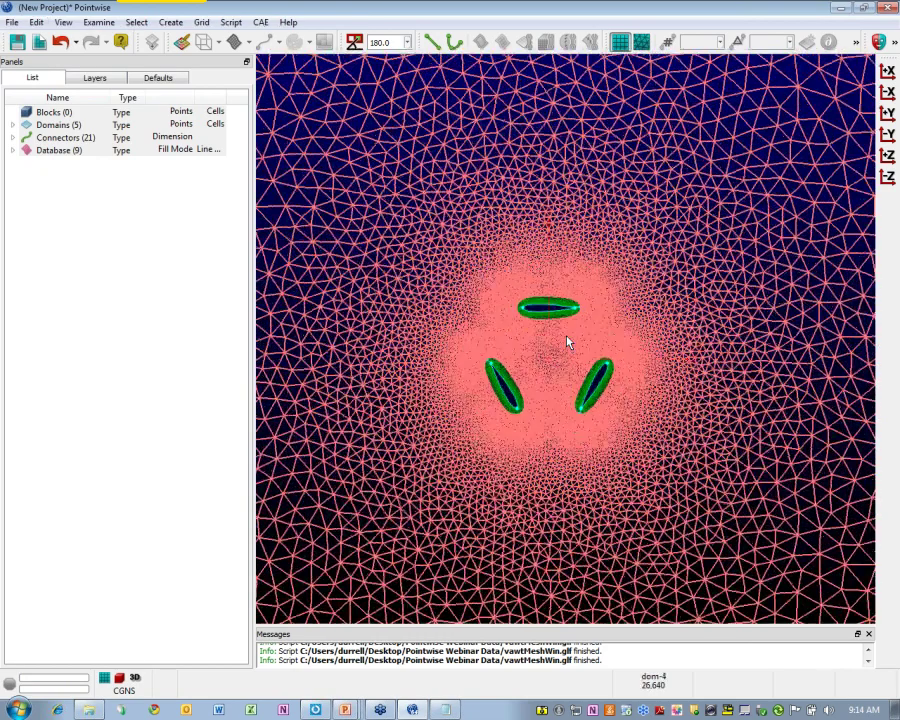
{"action": "scroll", "coordinate": [540, 364], "scroll_direction": "up", "scroll_amount": 2}
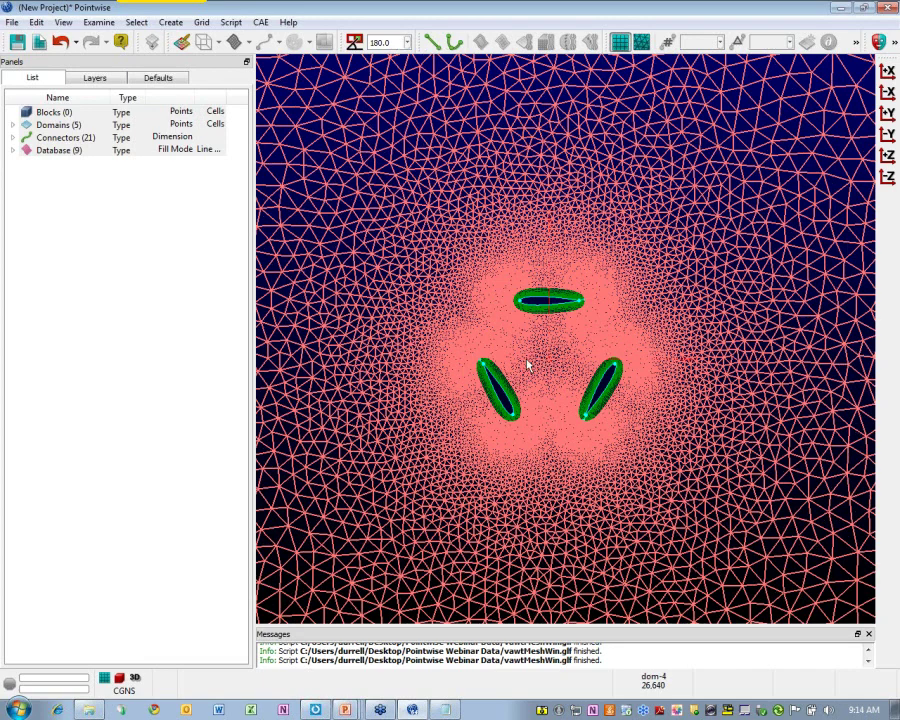